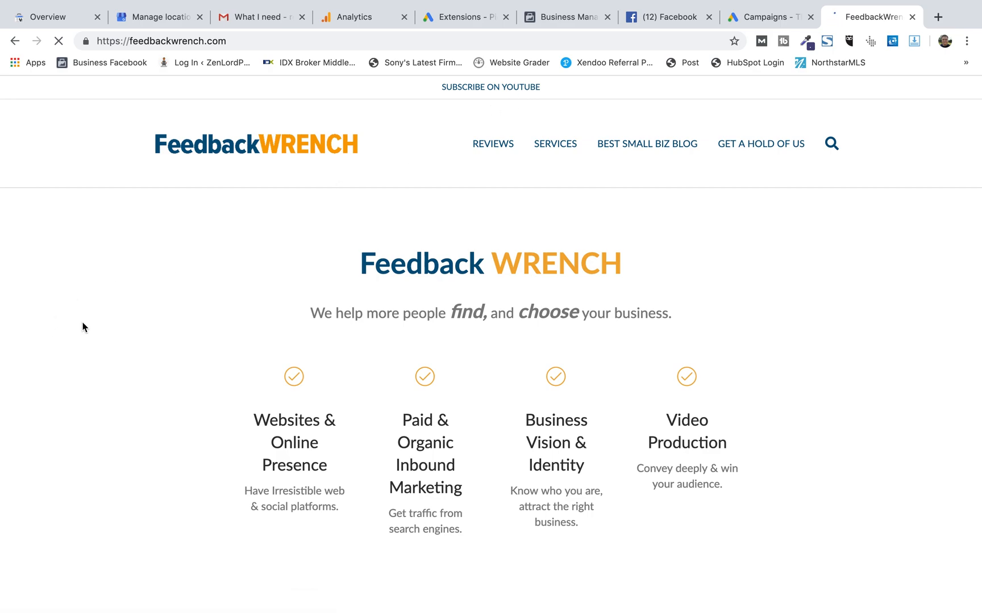
pyautogui.scroll(-14, 82, 322)
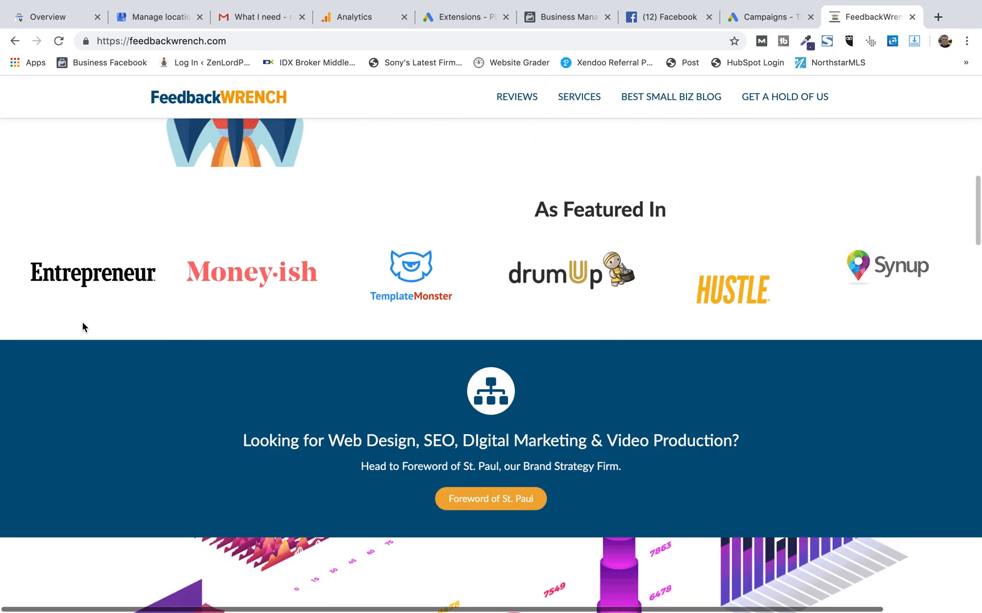
pyautogui.scroll(11, 82, 322)
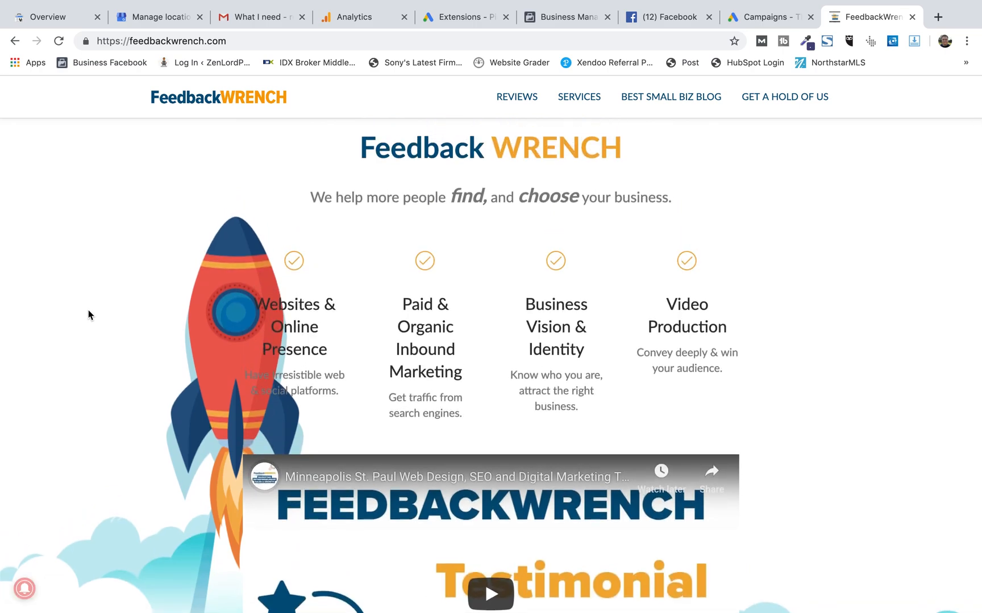
pyautogui.scroll(3, 88, 314)
pyautogui.scroll(2, 88, 314)
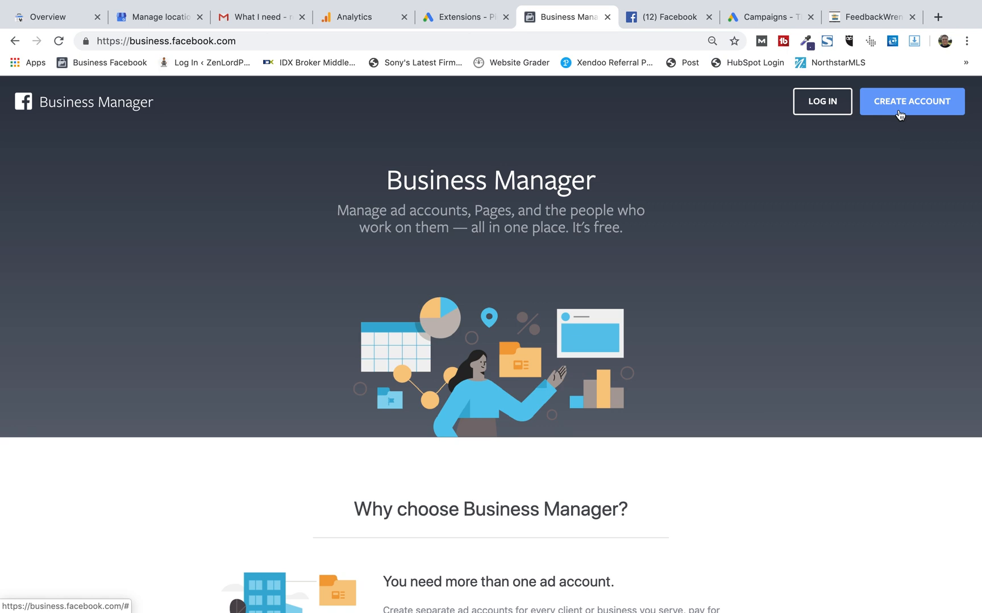
# Switch to the Business Manager tab and log in to Facebook Business Manager.
pyautogui.click(669, 17)
pyautogui.click(558, 20)
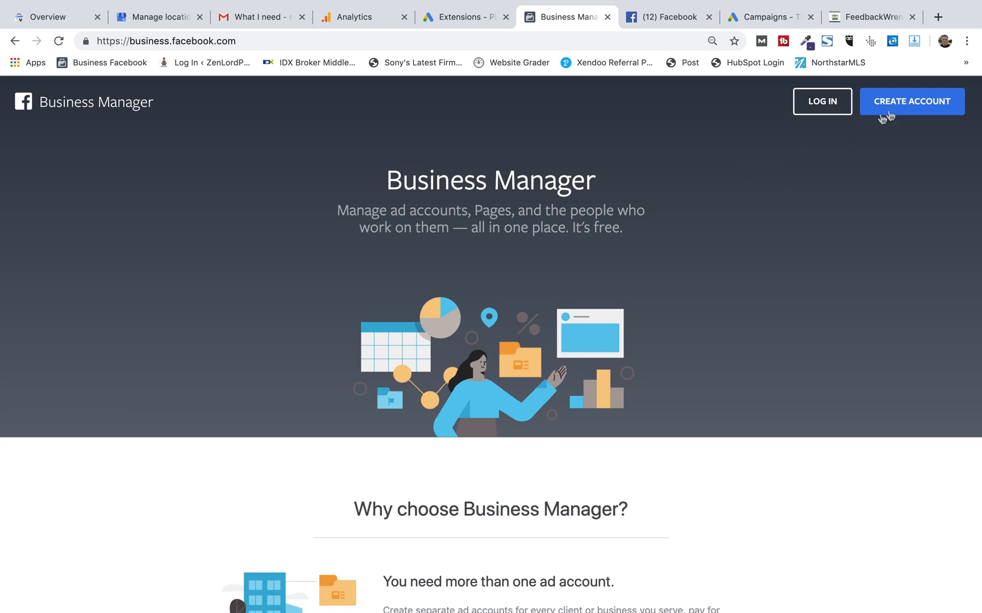
pyautogui.click(823, 102)
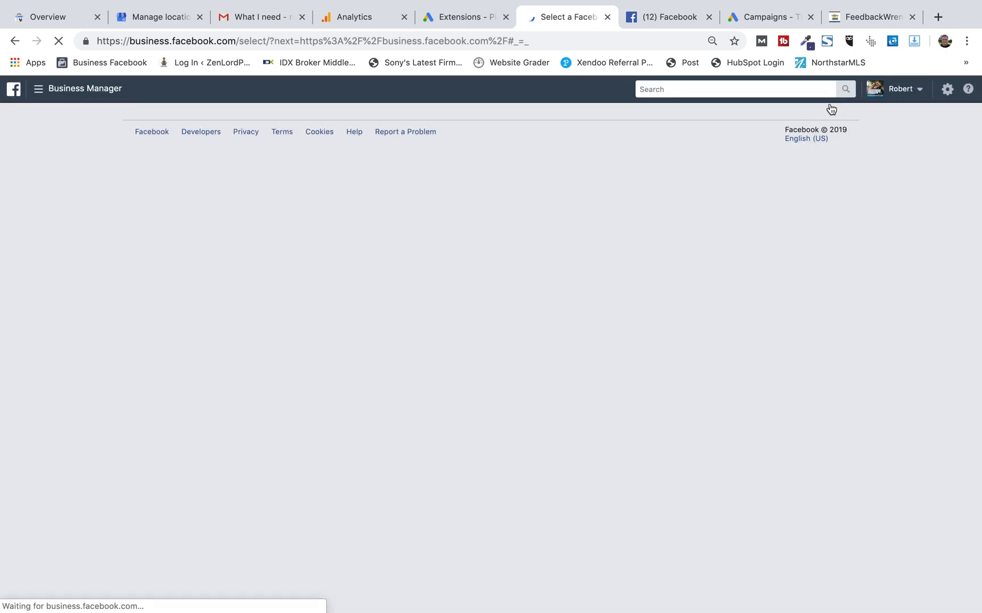
# Open the FeedbackWrench business from the list of businesses.
pyautogui.scroll(-3, 300, 224)
pyautogui.scroll(2, 299, 224)
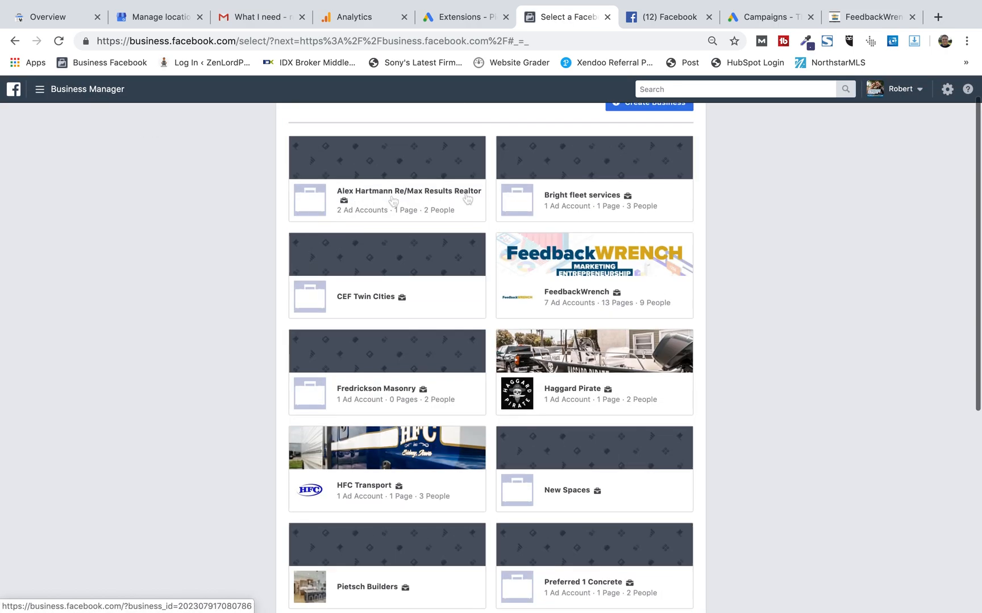
pyautogui.click(590, 300)
# Review the ad accounts and pages listed on the business home page.
pyautogui.scroll(-6, 589, 300)
pyautogui.scroll(6, 589, 298)
pyautogui.scroll(-3, 589, 295)
pyautogui.scroll(1, 728, 317)
pyautogui.scroll(3, 727, 314)
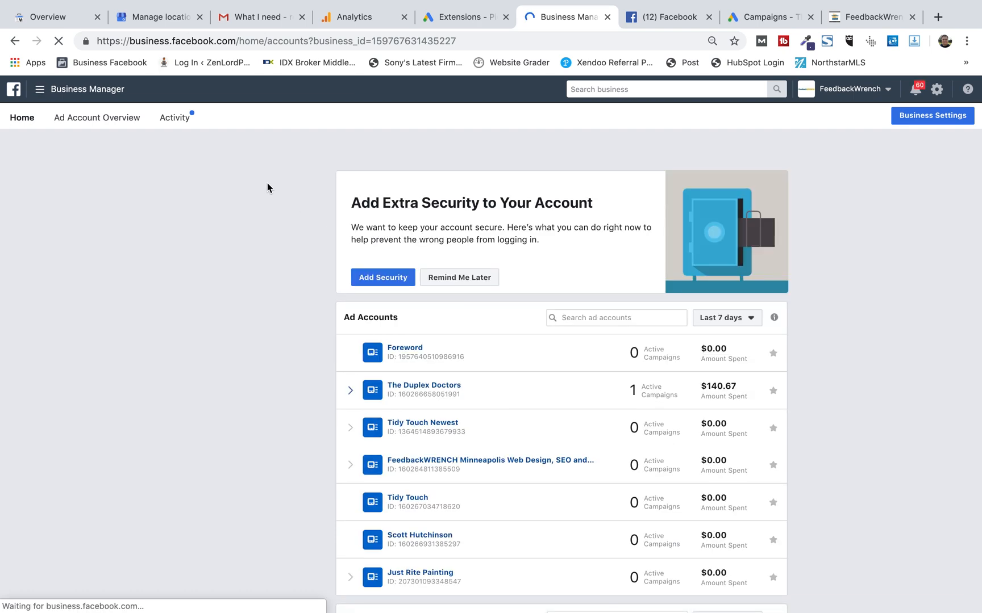
pyautogui.scroll(-4, 267, 187)
pyautogui.scroll(2, 283, 186)
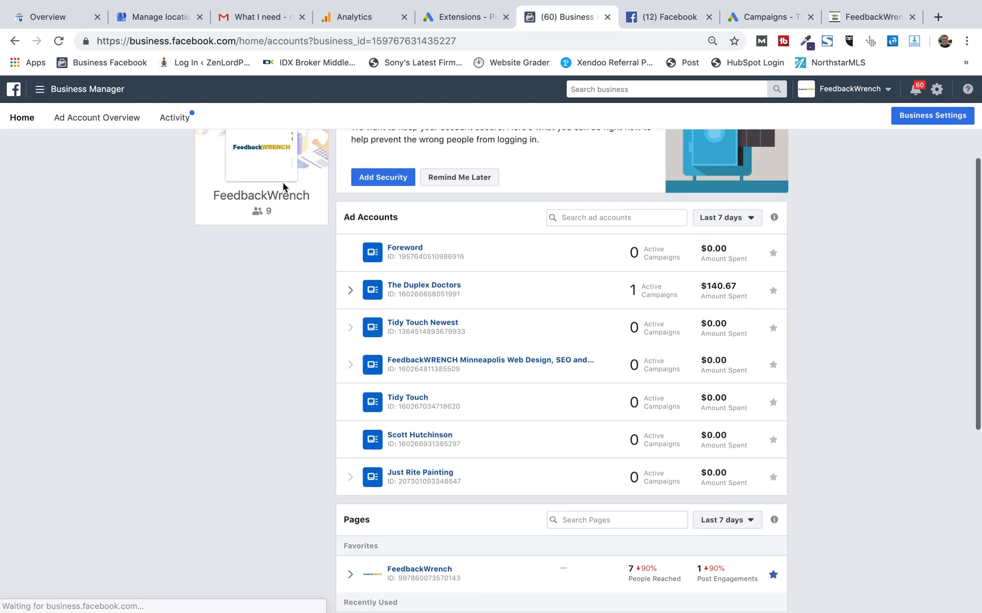
pyautogui.tripleClick(362, 222)
pyautogui.scroll(-6, 270, 279)
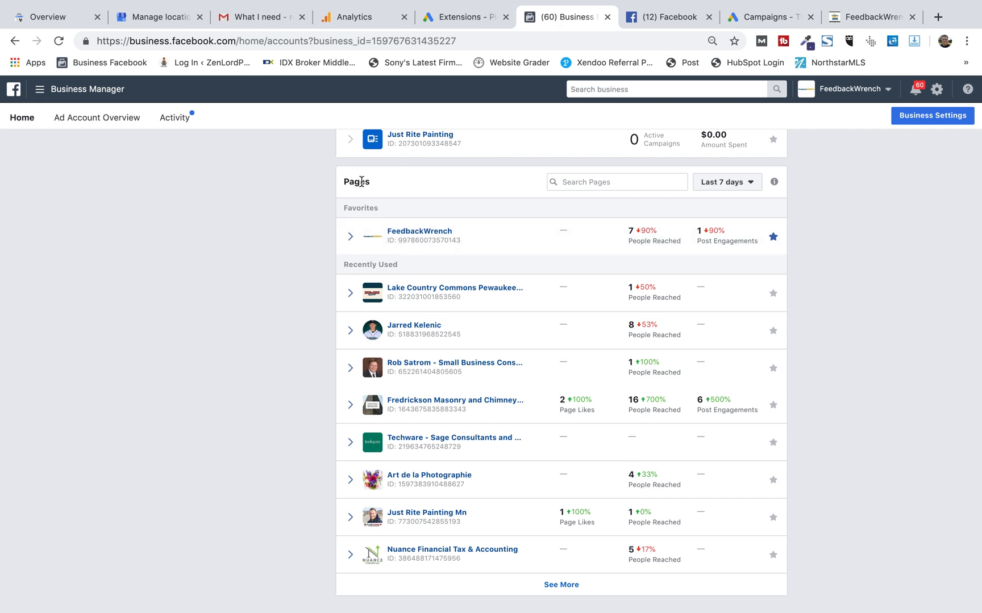
pyautogui.scroll(8, 361, 181)
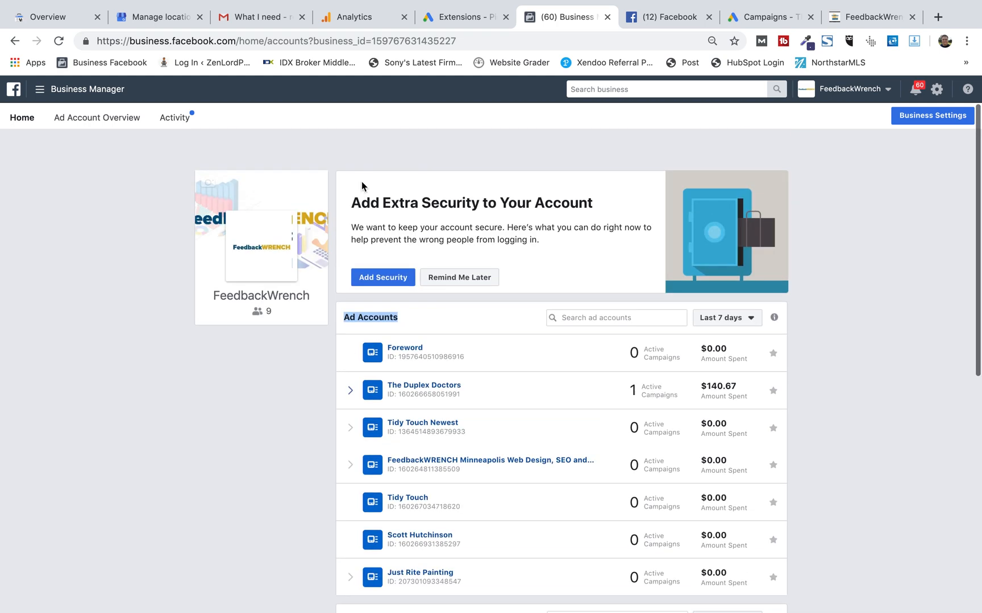
pyautogui.scroll(-3, 309, 405)
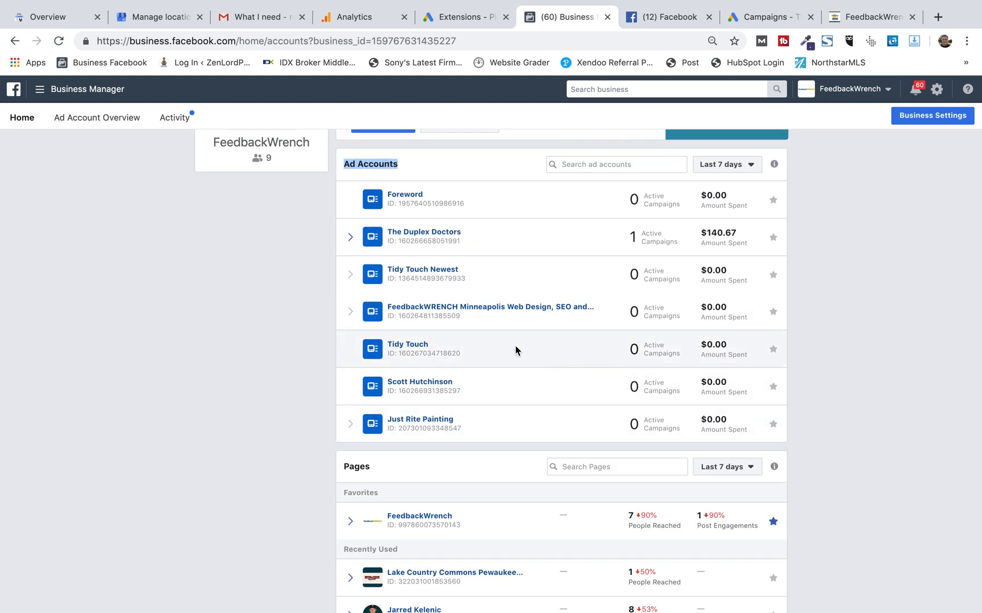
pyautogui.scroll(3, 289, 307)
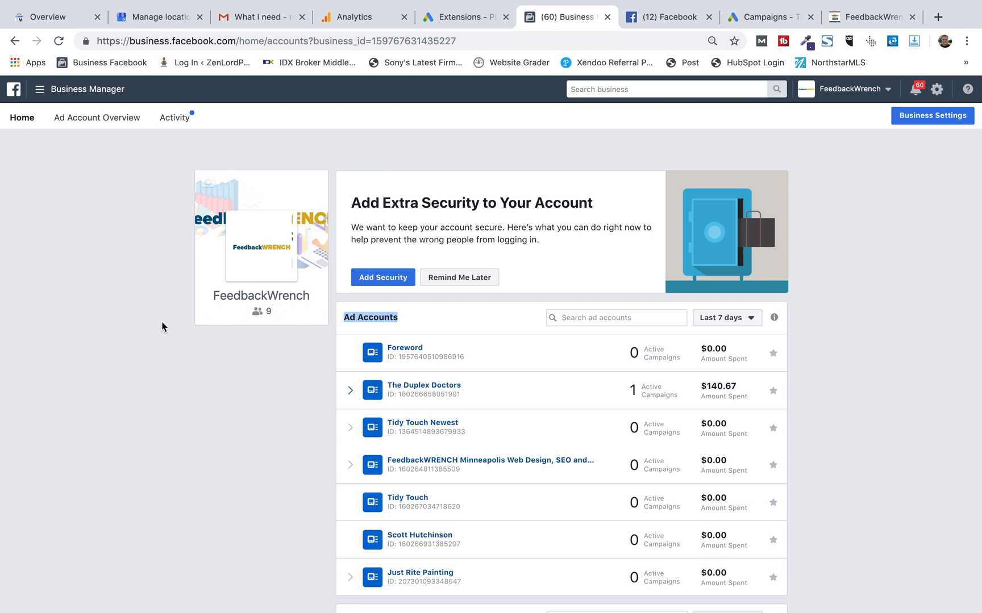
pyautogui.click(109, 239)
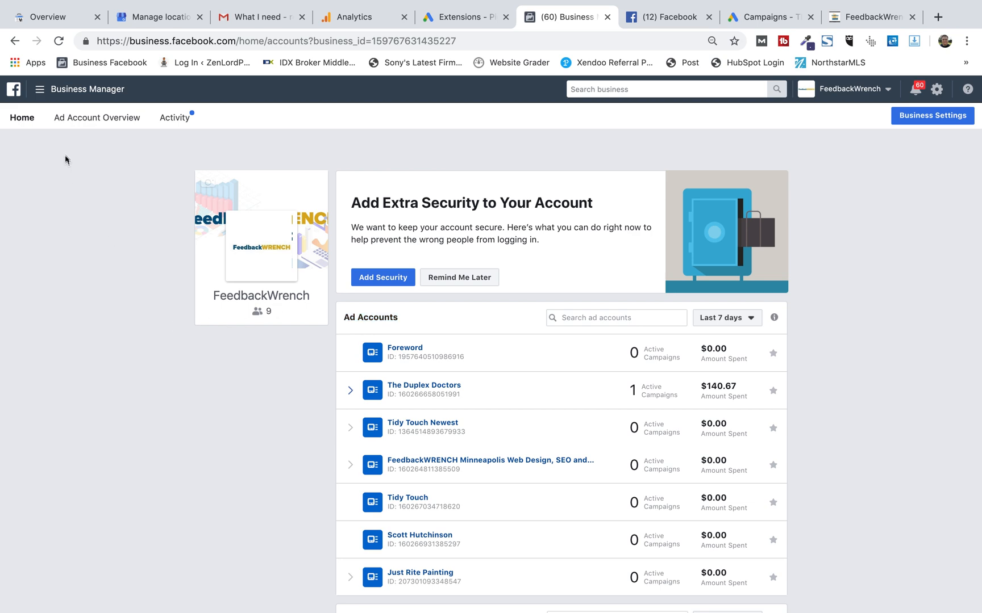
# Open Pixels in Events Manager and start adding a new Facebook Pixel data source.
pyautogui.click(74, 93)
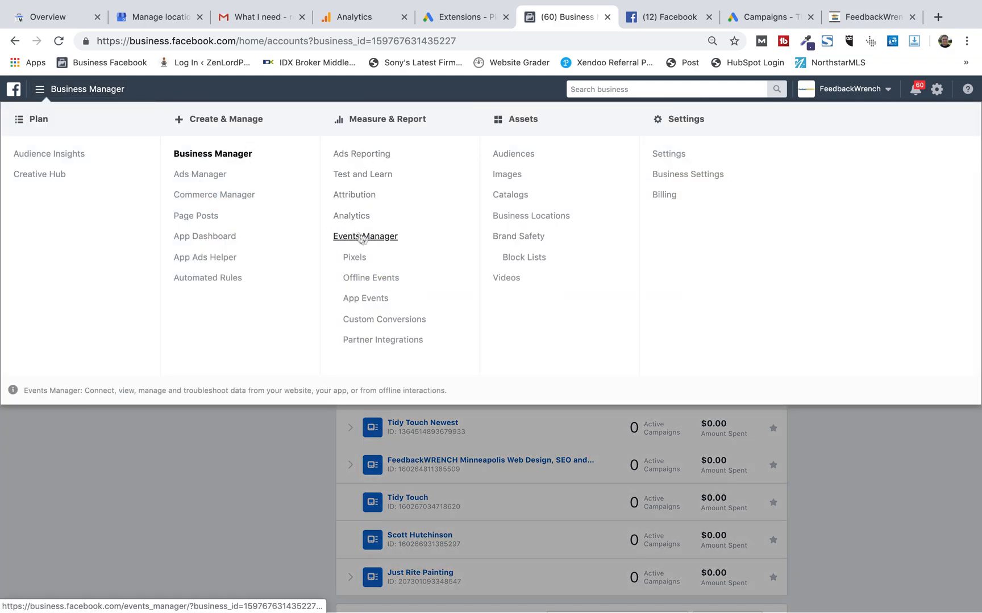
pyautogui.click(355, 257)
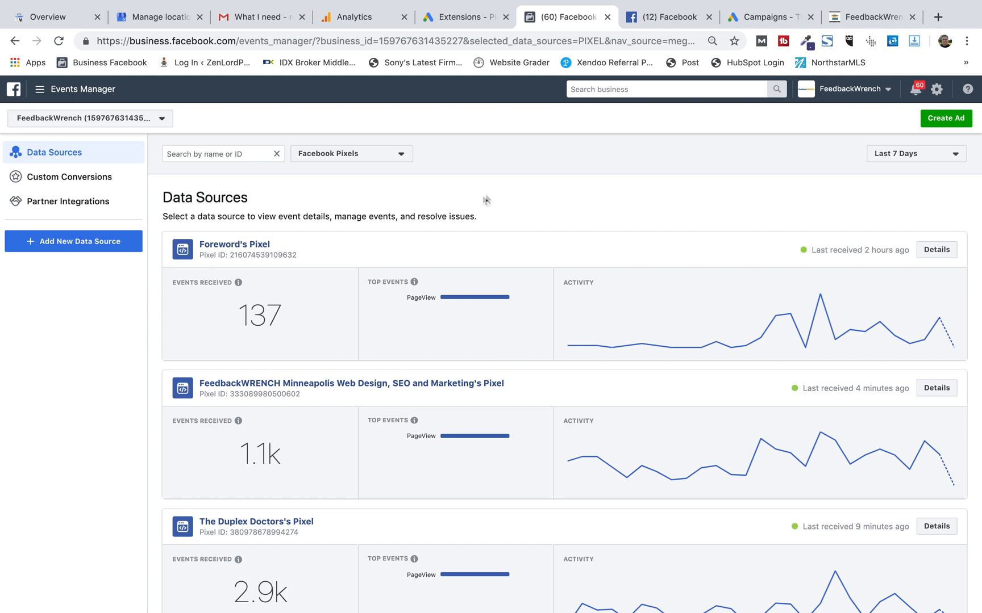
pyautogui.click(84, 246)
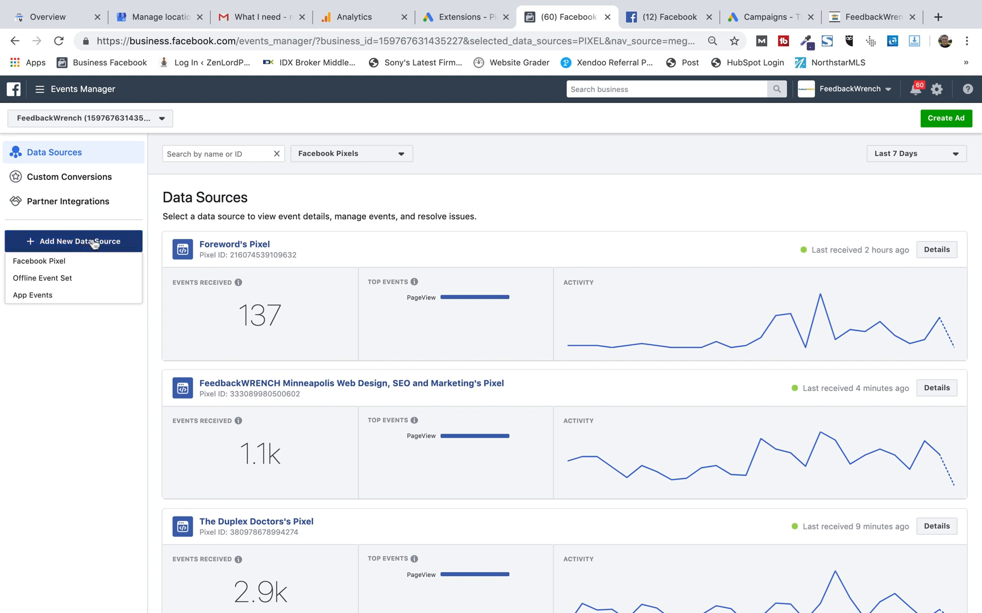
pyautogui.click(37, 262)
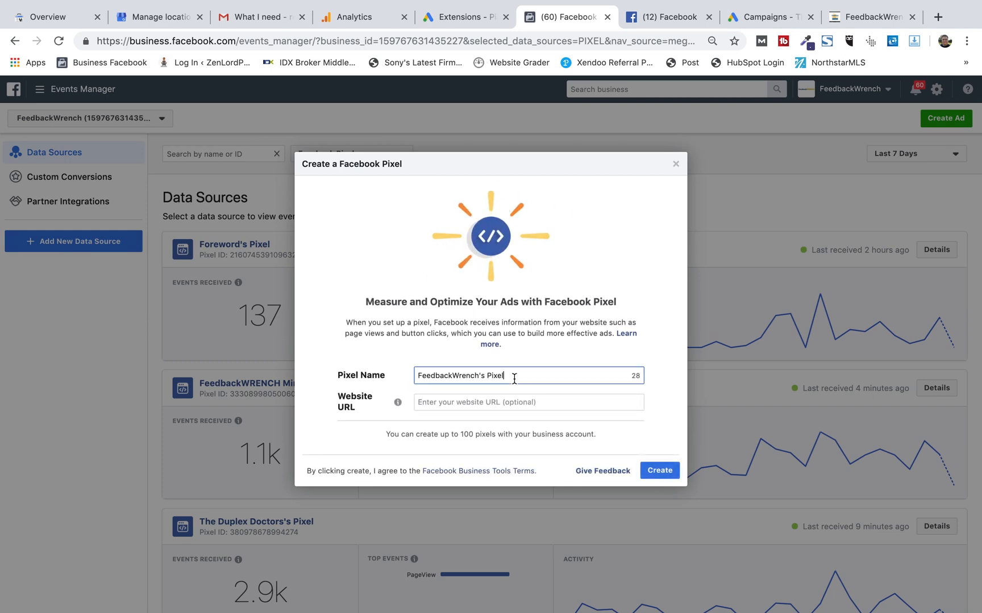
pyautogui.tripleClick(514, 377)
pyautogui.write('F')
pyautogui.click(509, 402)
pyautogui.write('https://feedbackwrench.com')
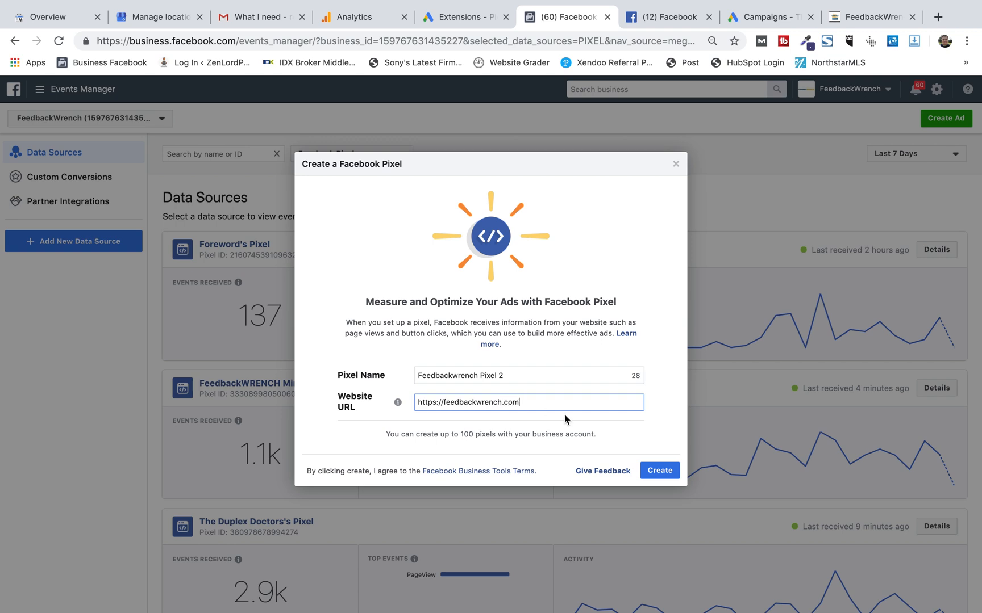
pyautogui.click(661, 471)
pyautogui.click(557, 377)
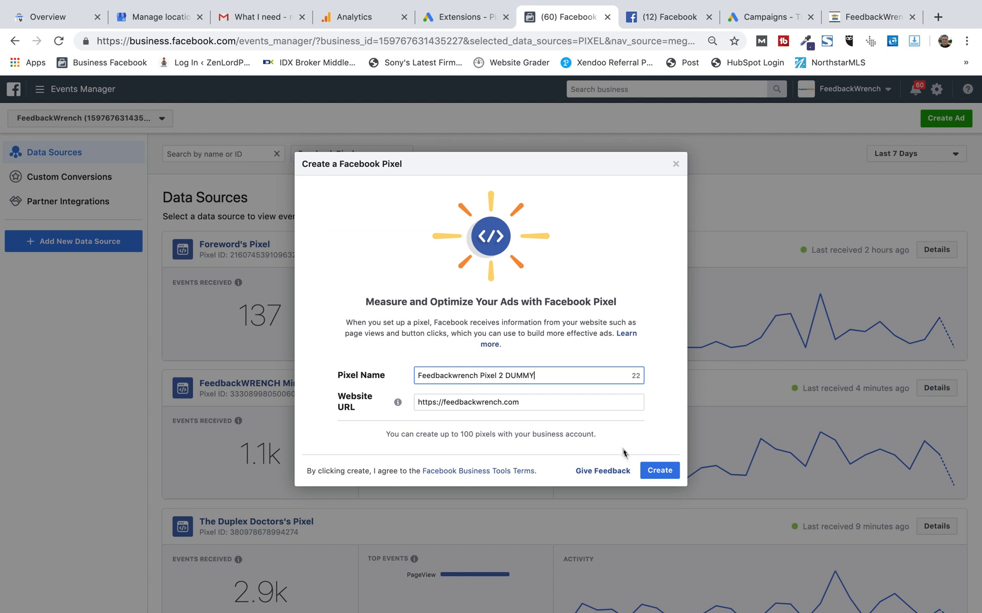
pyautogui.click(659, 470)
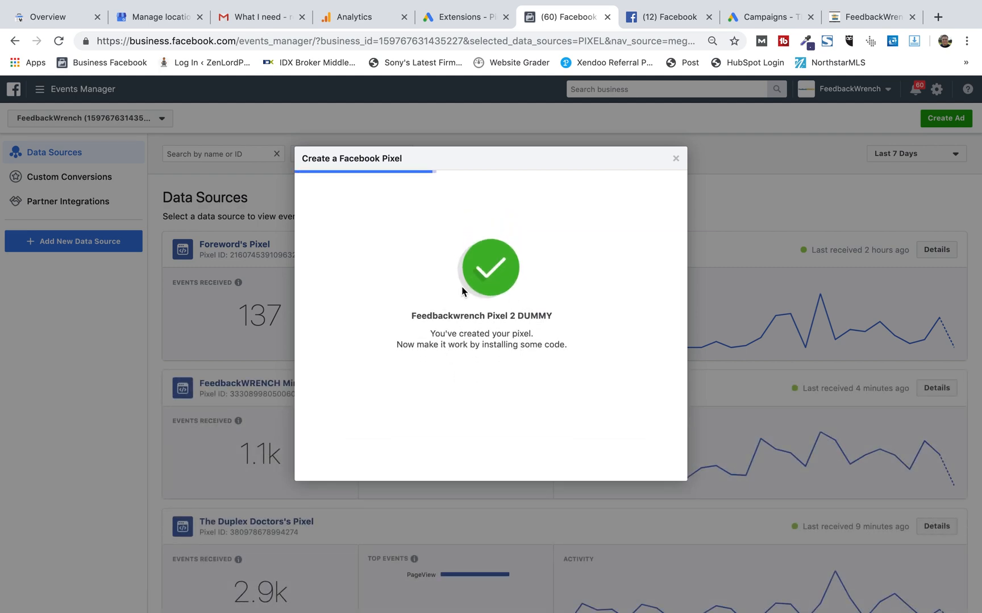
pyautogui.click(938, 16)
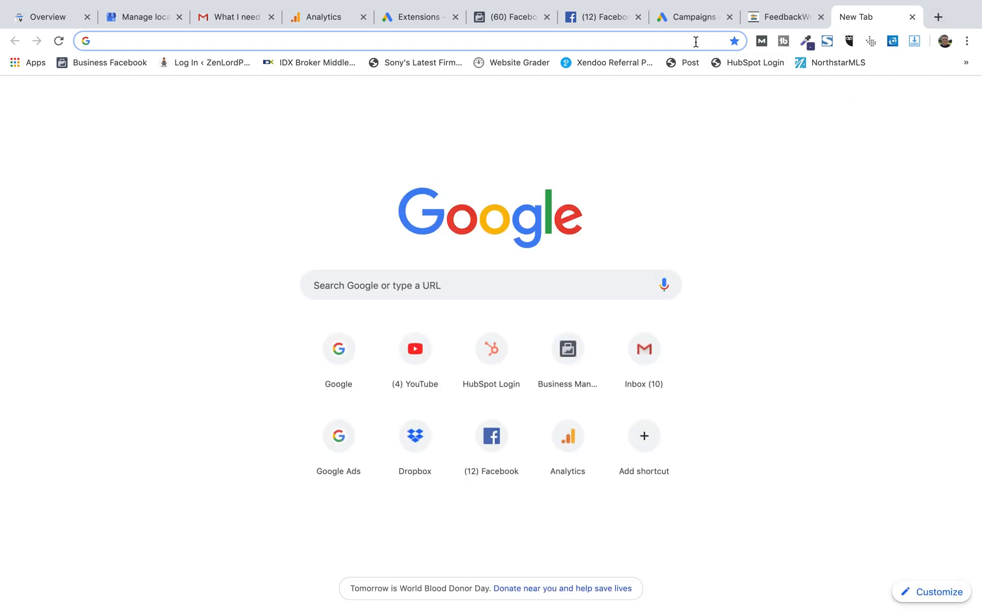
pyautogui.write('feedback')
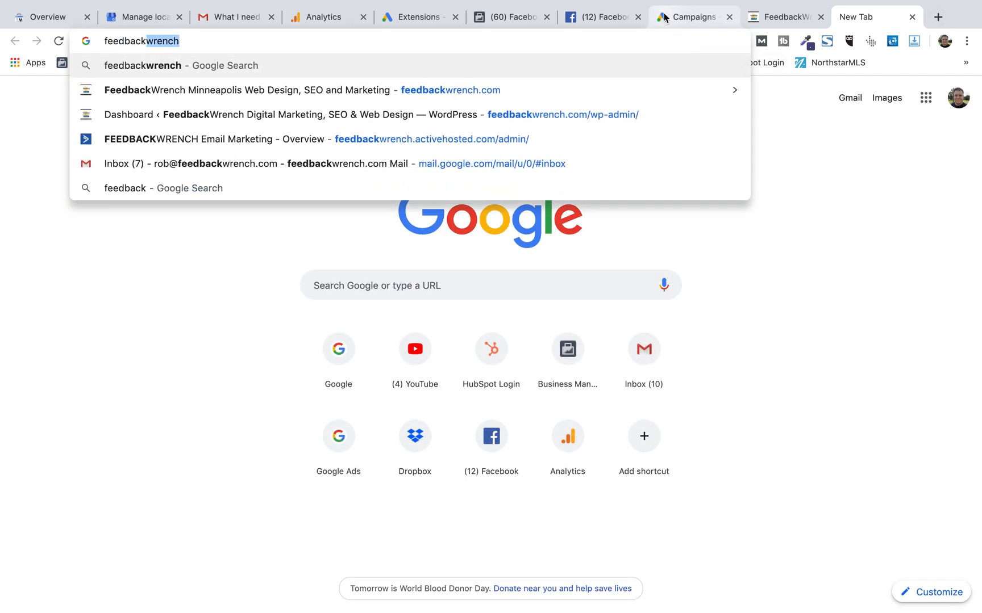
pyautogui.click(666, 18)
pyautogui.click(776, 17)
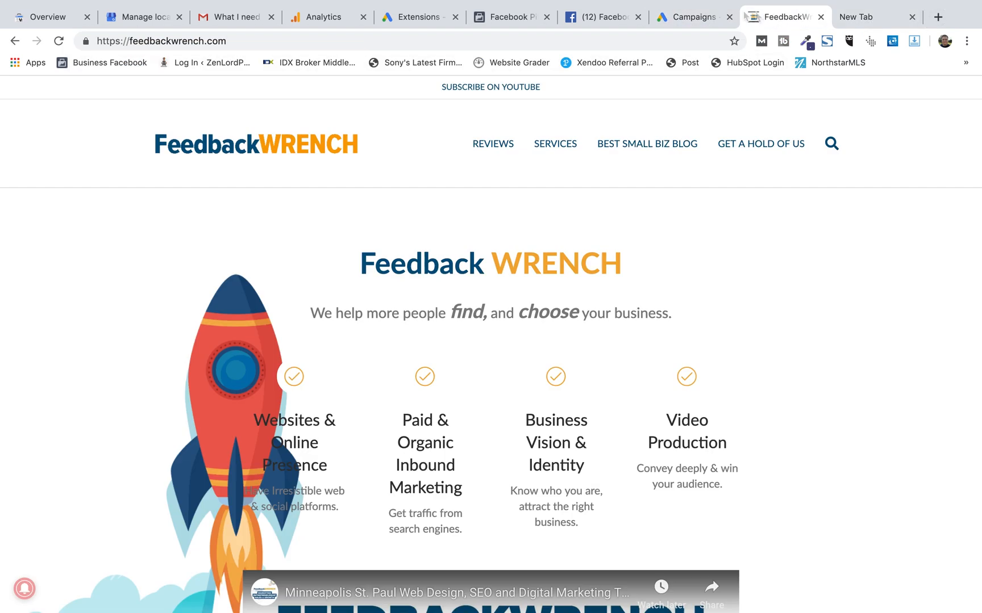
pyautogui.click(526, 18)
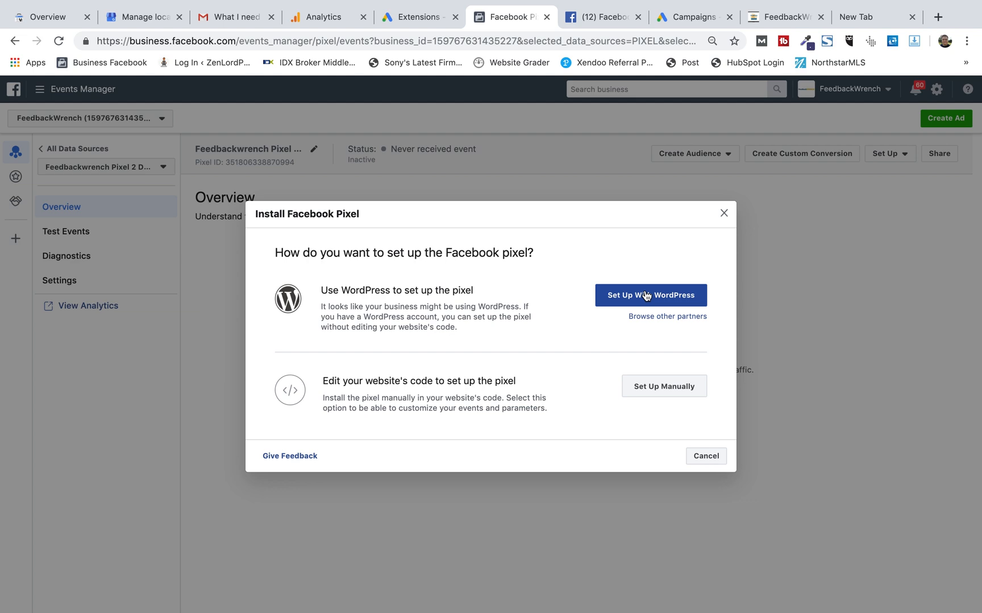
# Close the pixel install dialog and return to all data sources.
pyautogui.click(724, 214)
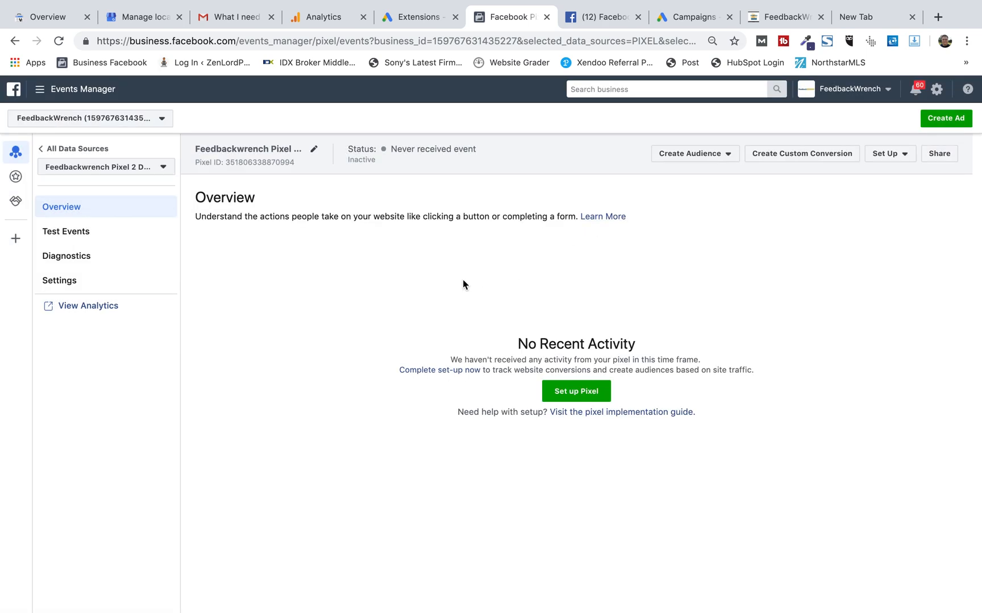
pyautogui.click(50, 149)
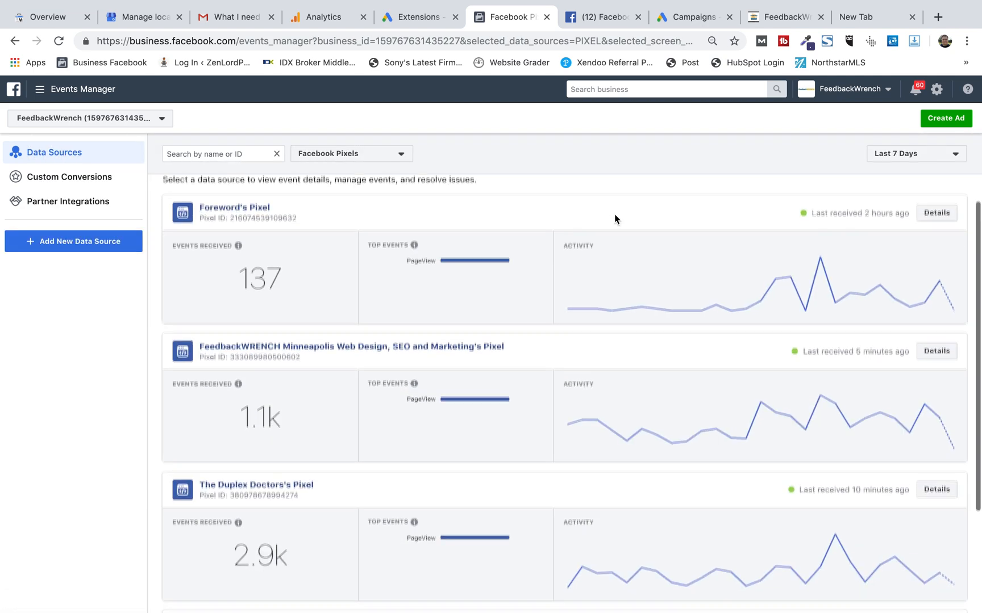
pyautogui.scroll(-5, 396, 244)
pyautogui.scroll(5, 396, 247)
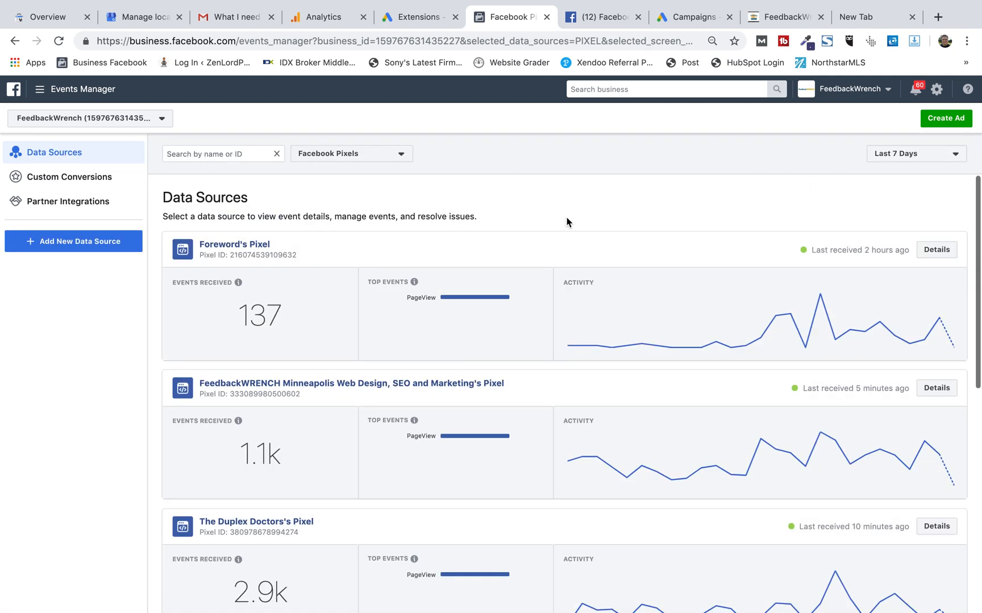
# Open Audiences from the Business Manager menu and start creating a Custom Audience.
pyautogui.click(52, 91)
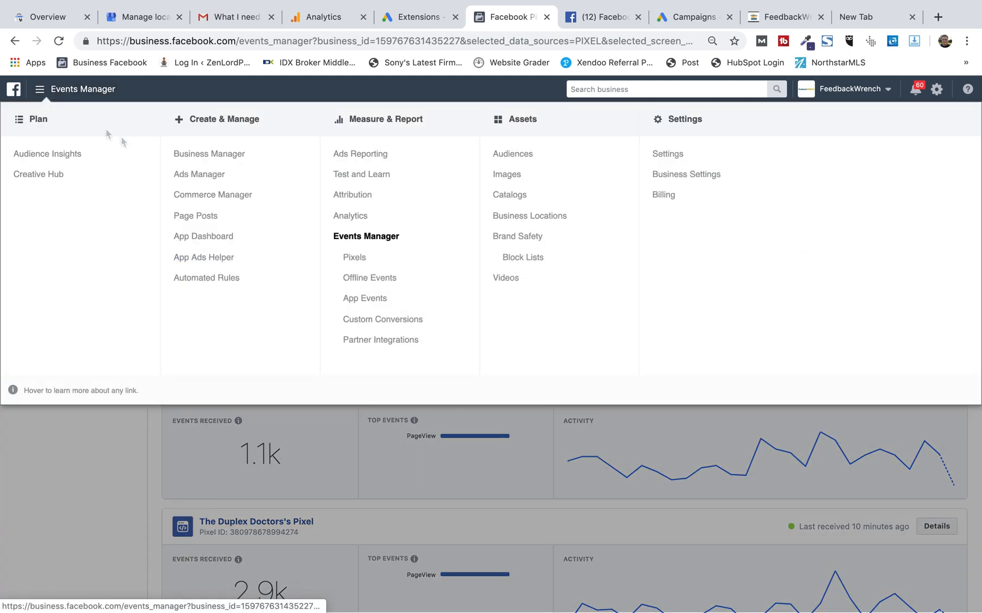
pyautogui.click(525, 162)
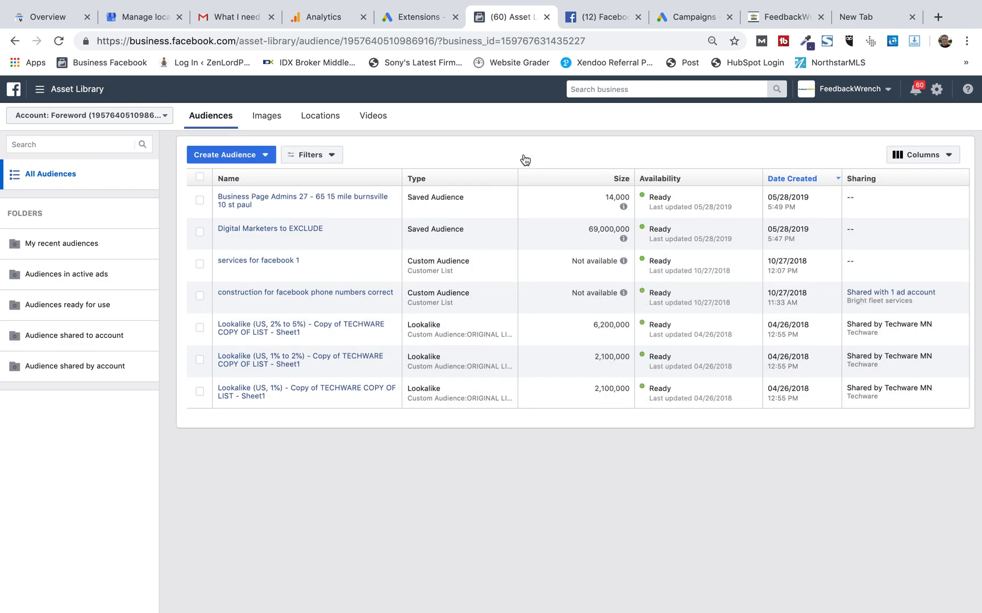
pyautogui.click(268, 158)
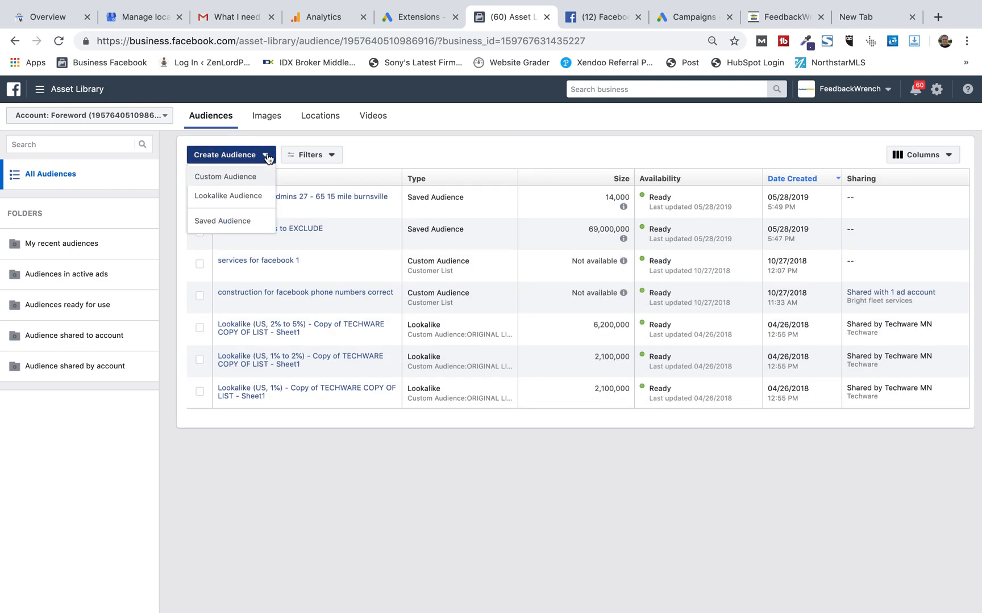
pyautogui.click(254, 177)
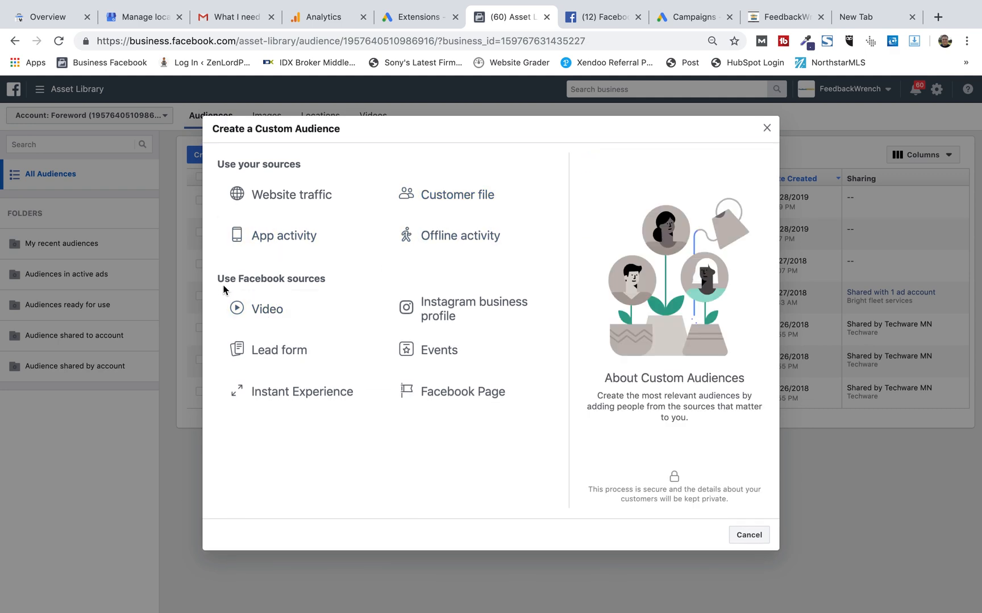
# Choose Website traffic as the source for the custom audience.
pyautogui.moveTo(326, 280); pyautogui.dragTo(246, 307)
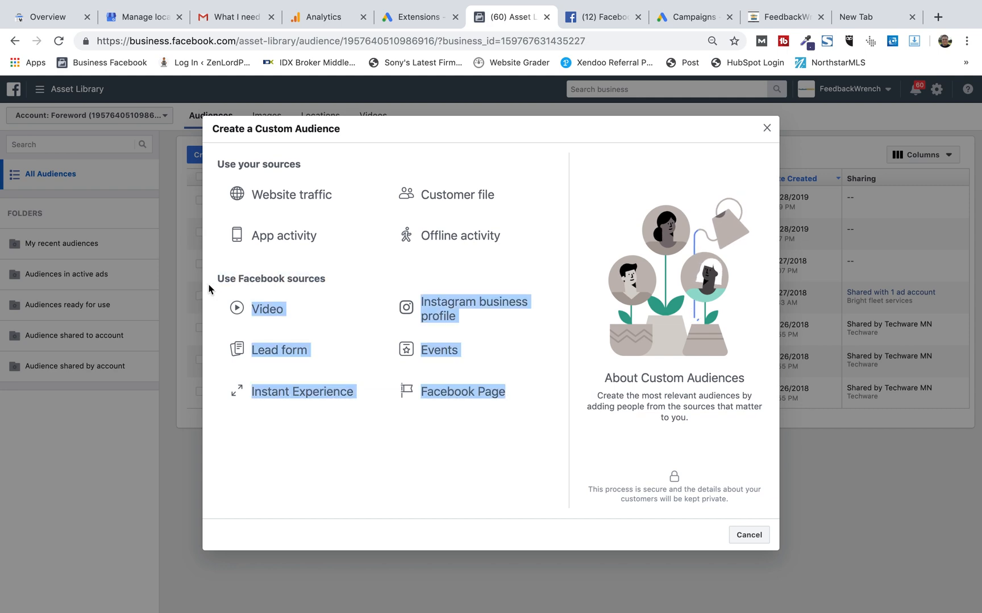
pyautogui.click(311, 277)
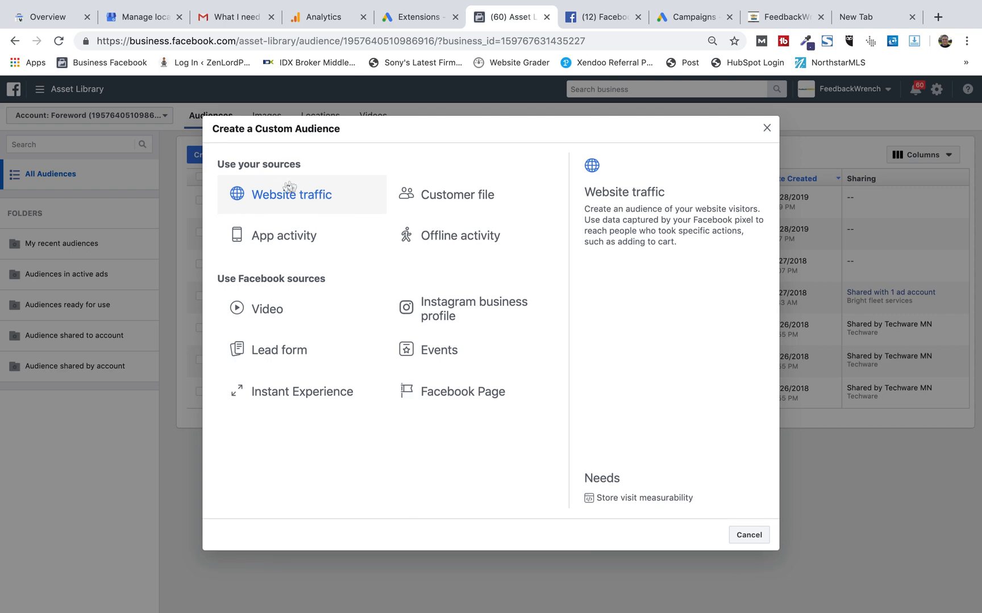
pyautogui.click(258, 202)
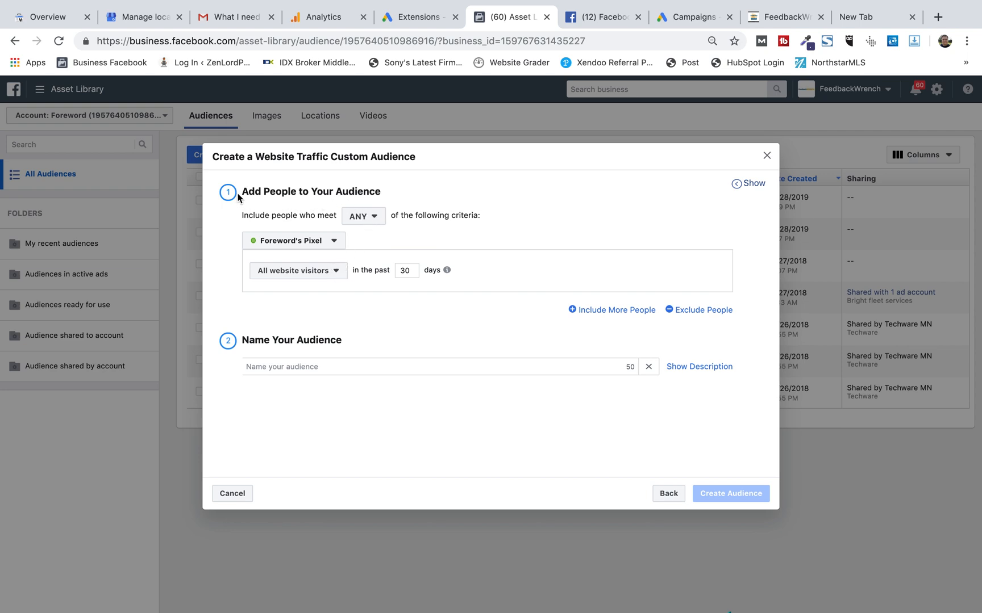
# Review the pixel and website-visitor options for the audience's inclusion criteria.
pyautogui.moveTo(239, 192); pyautogui.dragTo(417, 199)
pyautogui.click(420, 198)
pyautogui.click(333, 242)
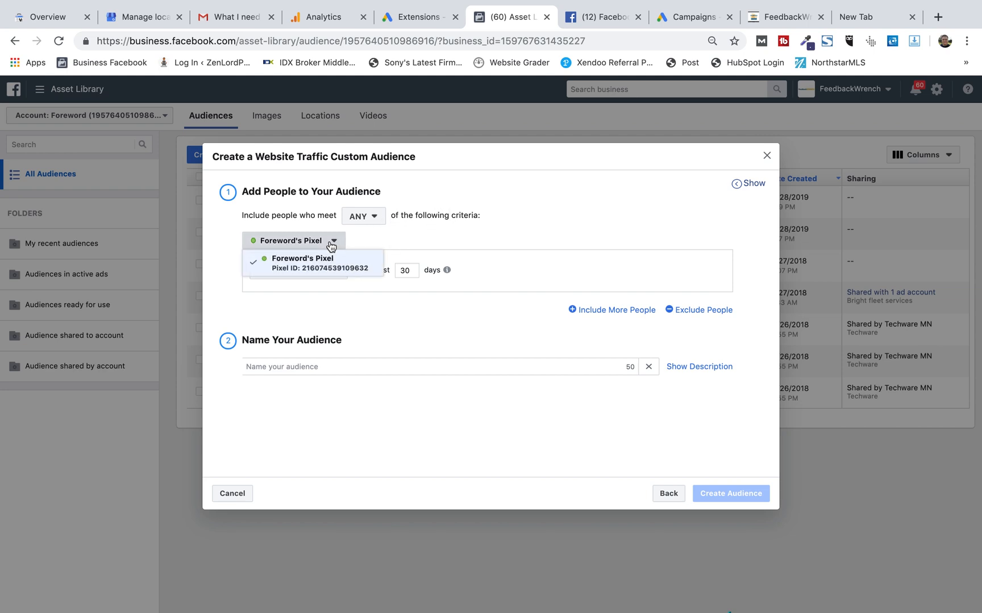
pyautogui.click(333, 243)
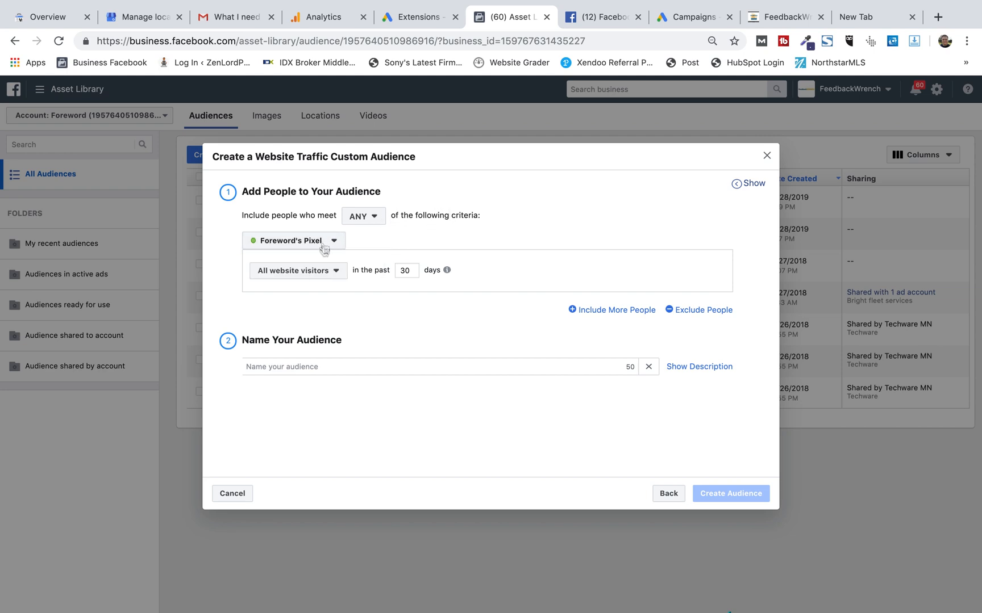
pyautogui.click(337, 271)
pyautogui.click(336, 272)
pyautogui.click(336, 272)
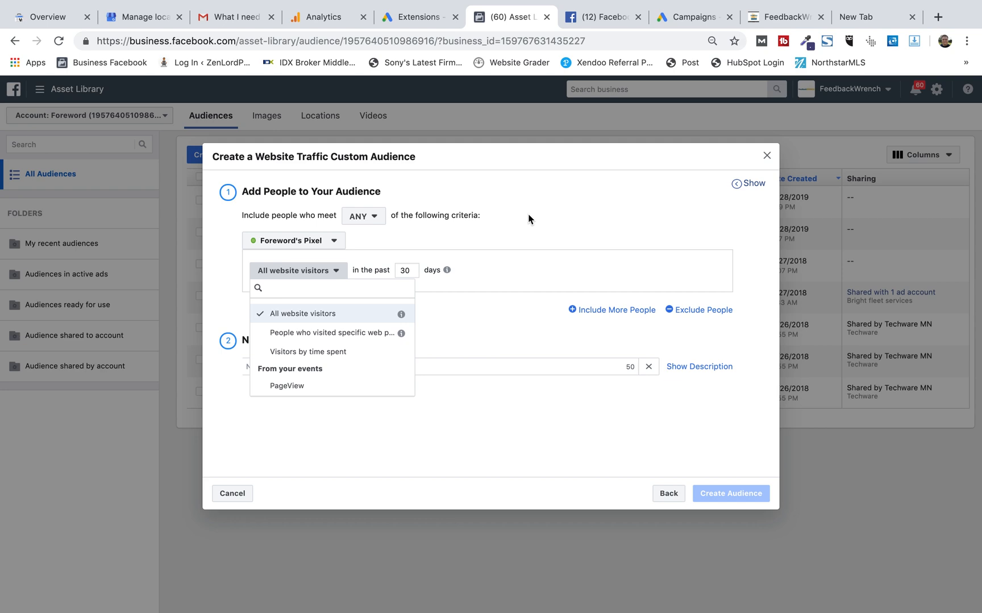
pyautogui.click(456, 236)
# Set the audience to include website visitors from the past 180 days.
pyautogui.doubleClick(413, 273)
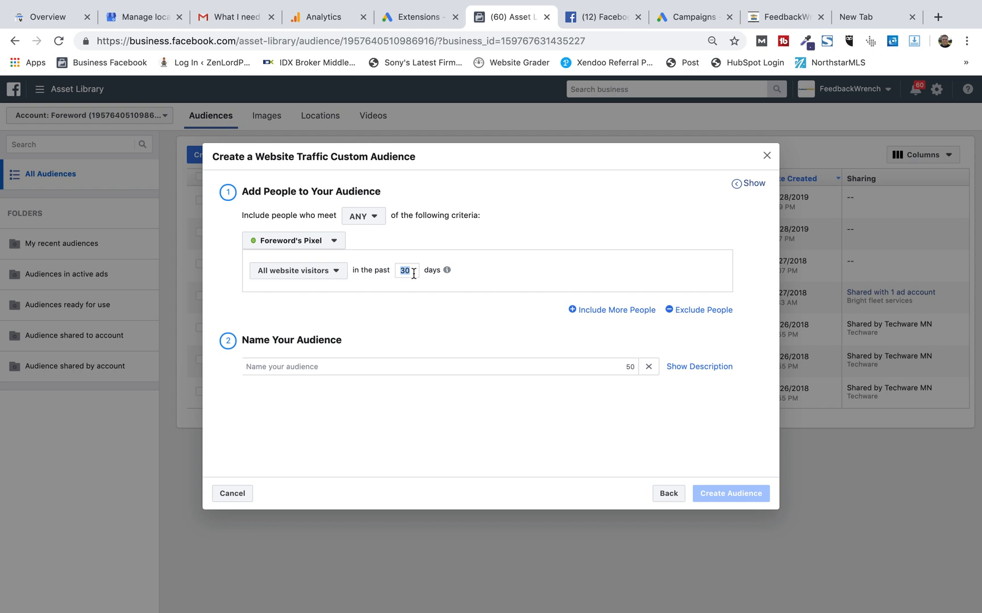
pyautogui.moveTo(452, 271)
pyautogui.write('3')
pyautogui.doubleClick(407, 270)
pyautogui.write('180')
# Name the audience 180 Day Foreword All Traffic, create it and close the confirmation.
pyautogui.click(340, 366)
pyautogui.write('180 Day F')
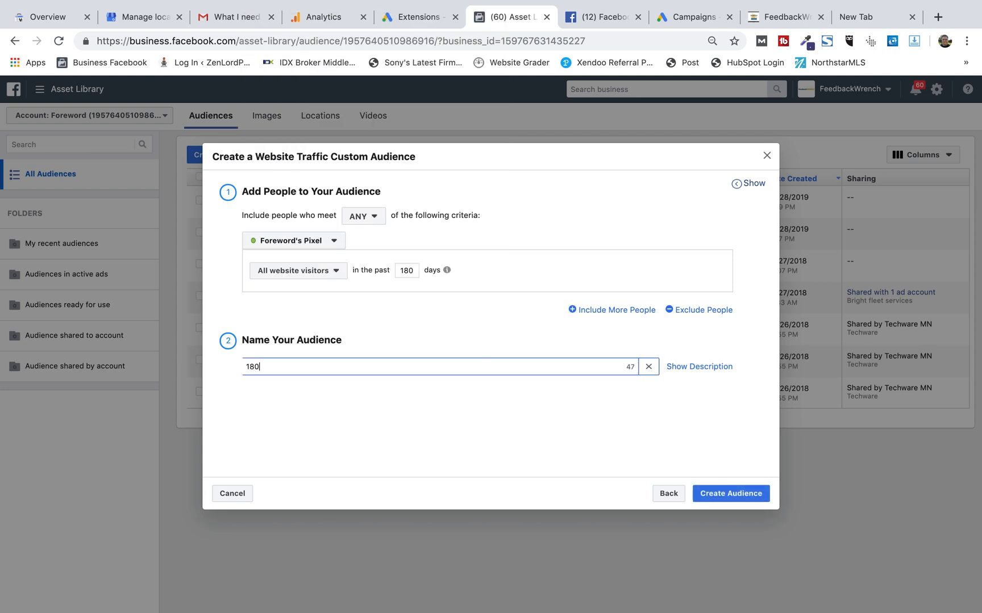
pyautogui.write('oreword All Traffic')
pyautogui.click(726, 492)
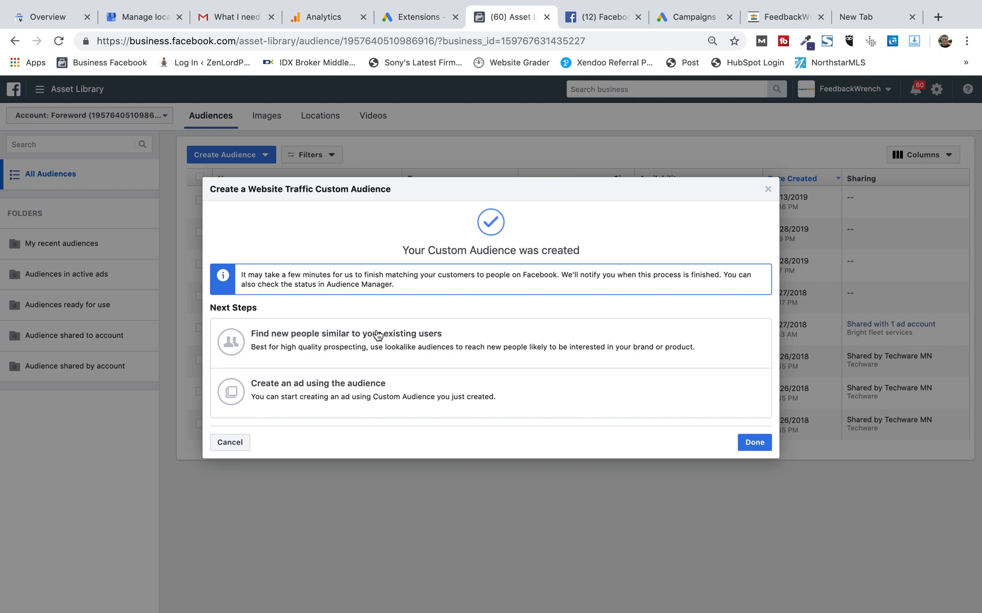
pyautogui.click(759, 449)
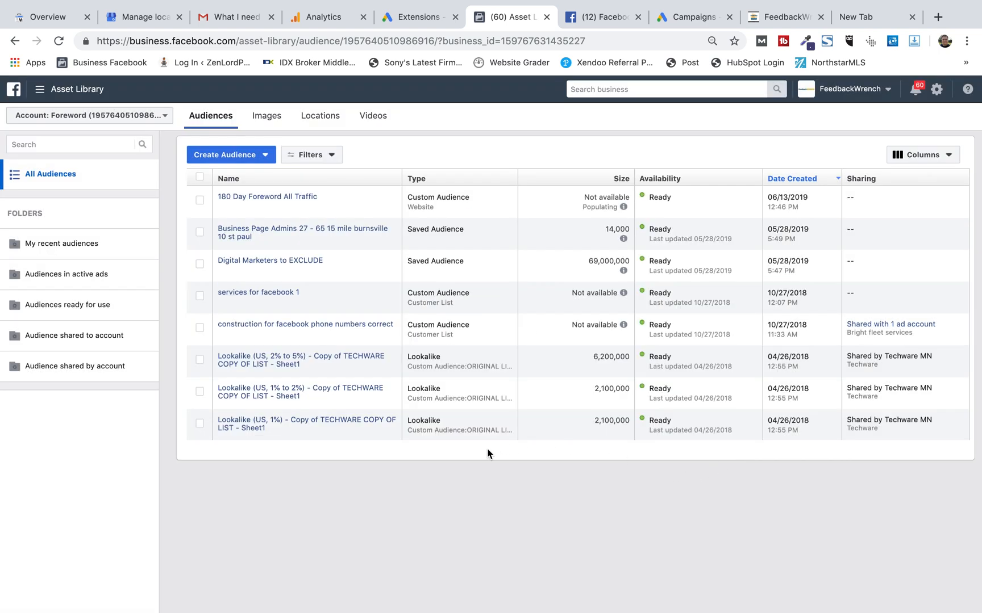
# Open the 180 Day Foreword All Traffic audience's details to review its rules, then close them.
pyautogui.moveTo(289, 199)
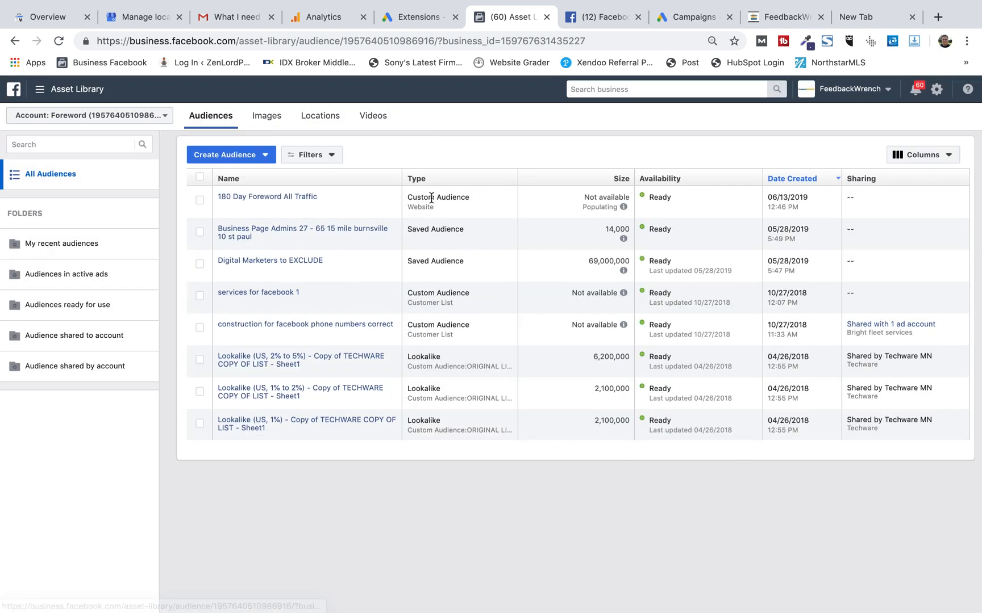
pyautogui.click(267, 199)
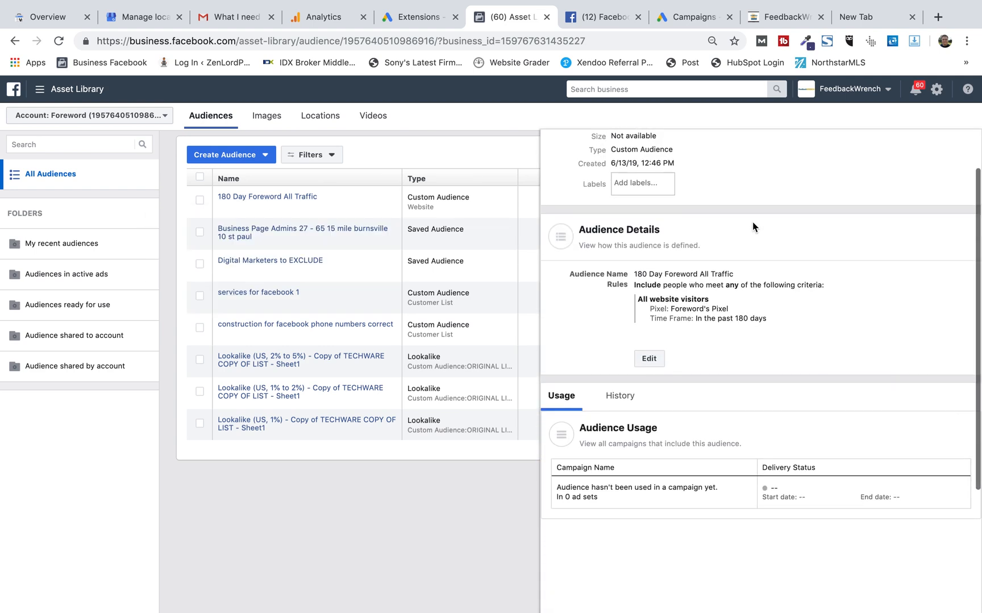
pyautogui.click(969, 144)
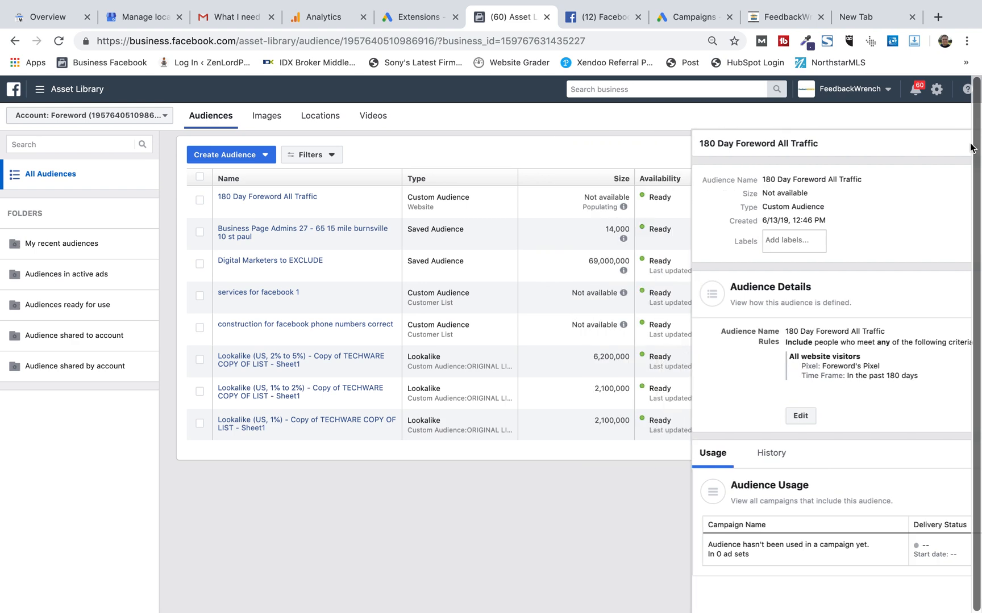
pyautogui.click(265, 155)
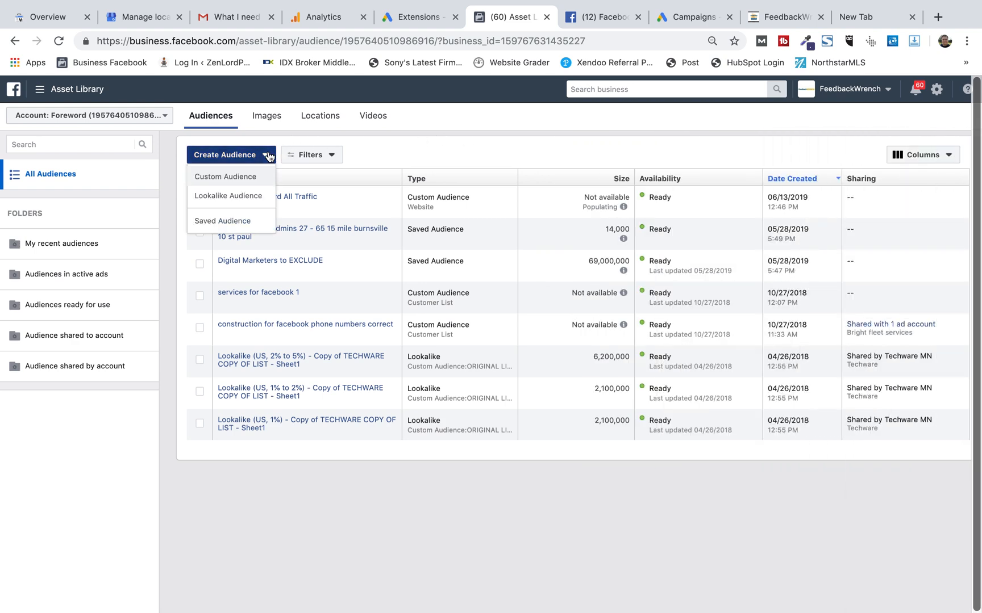
pyautogui.click(247, 199)
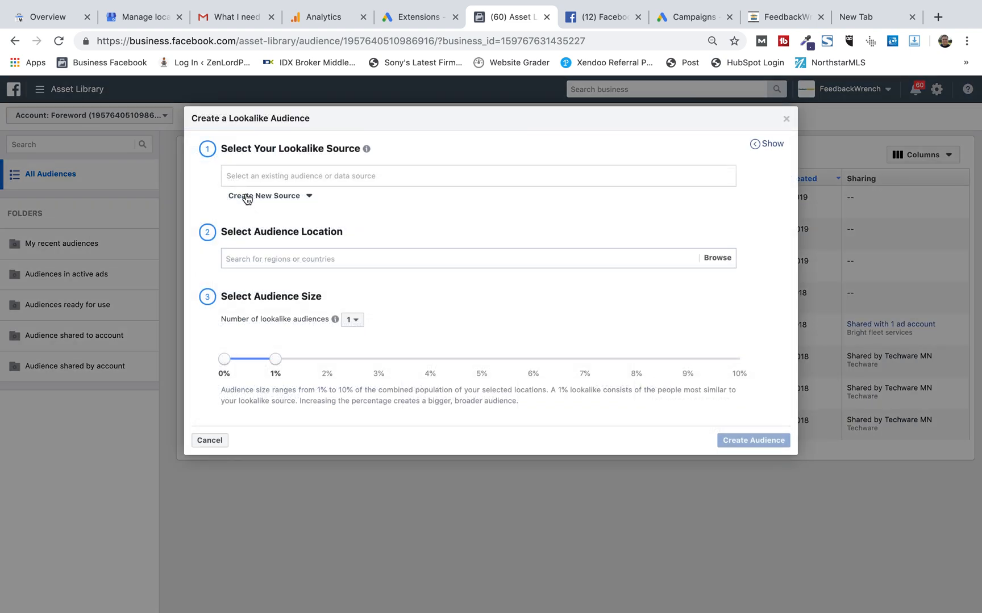
pyautogui.click(264, 174)
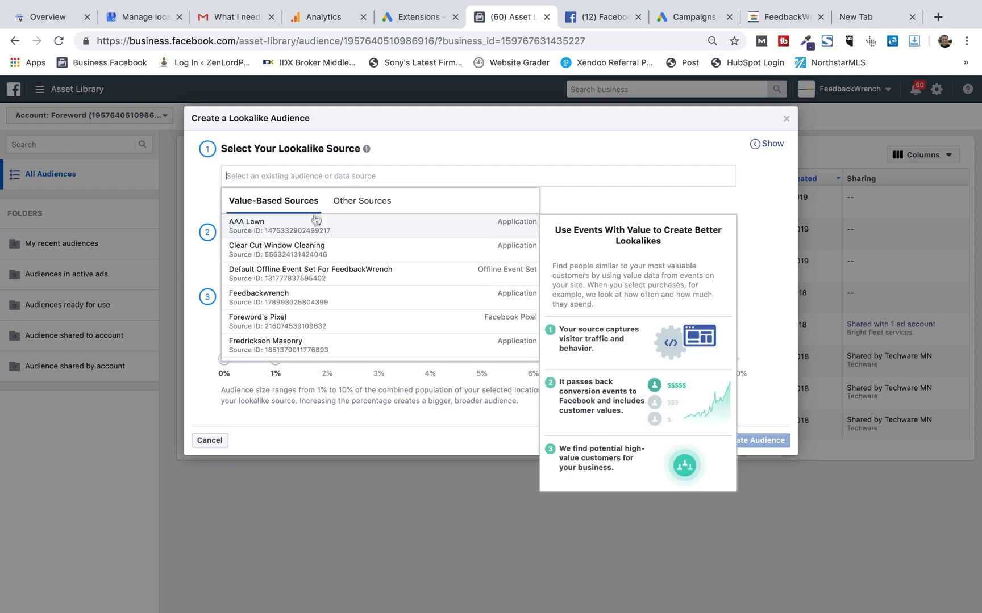
pyautogui.scroll(-2, 313, 256)
pyautogui.scroll(-3, 312, 259)
pyautogui.scroll(5, 311, 256)
pyautogui.click(545, 157)
pyautogui.click(329, 259)
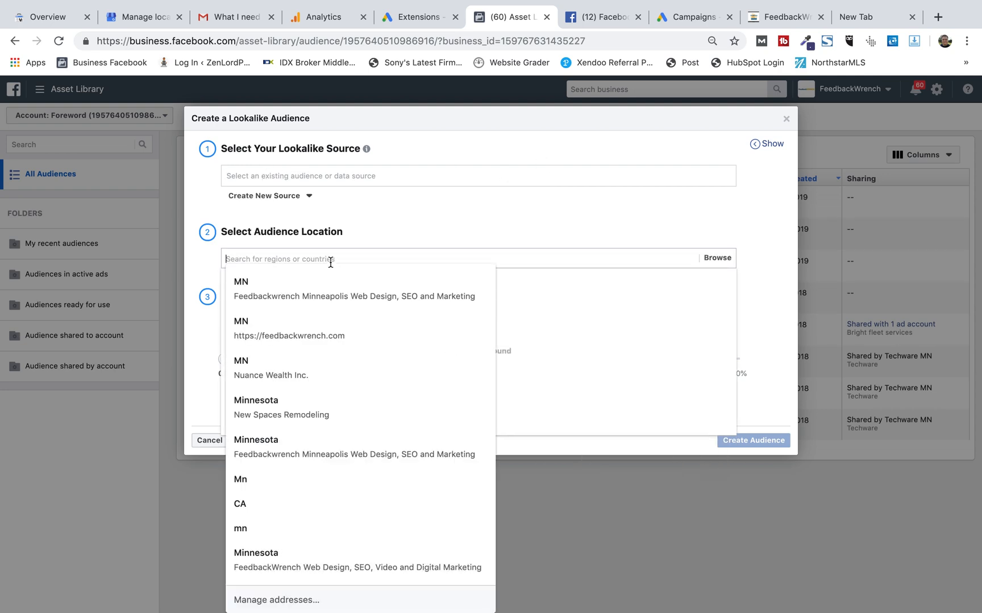
pyautogui.click(781, 216)
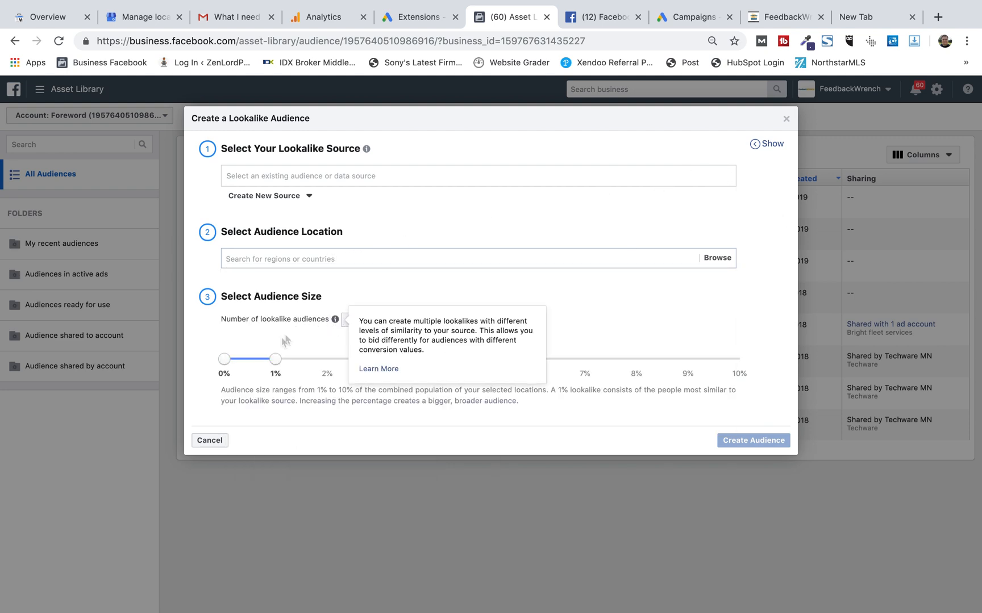
pyautogui.moveTo(275, 364)
pyautogui.mouseDown()
pyautogui.moveTo(548, 362)
pyautogui.moveTo(358, 345)
pyautogui.moveTo(278, 368)
pyautogui.mouseUp()
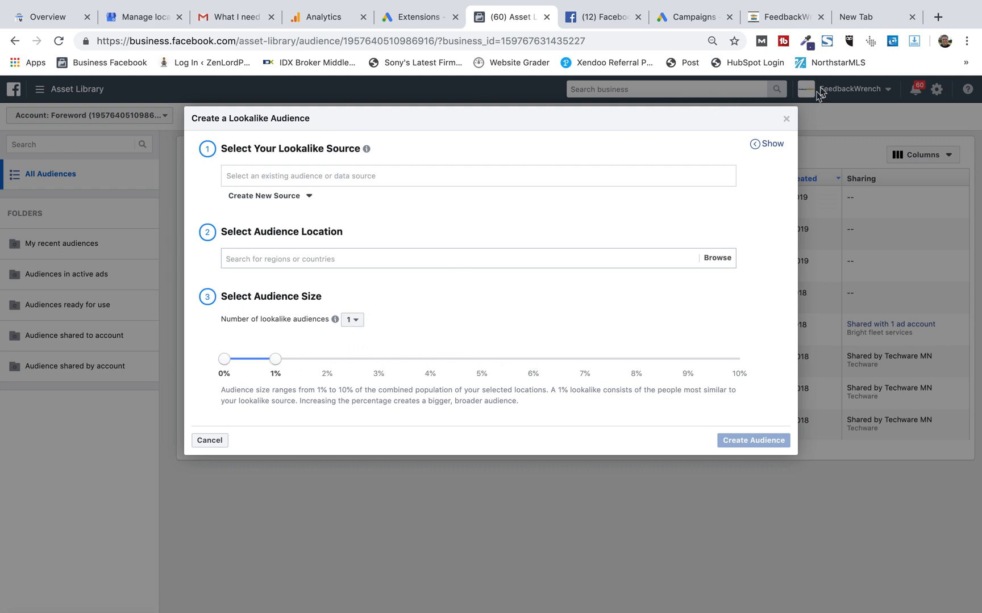
pyautogui.click(786, 118)
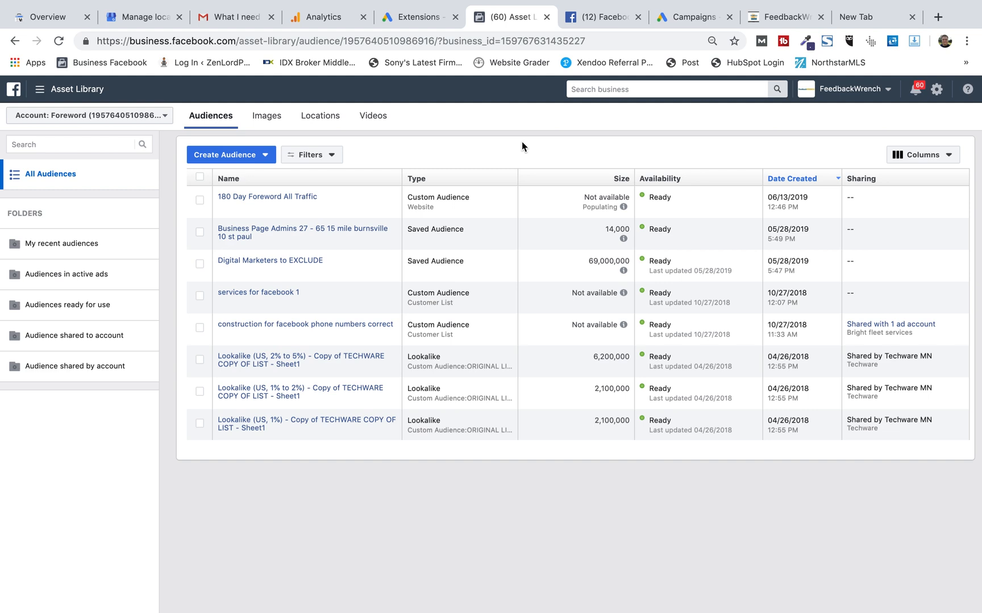
# Open Custom Conversions from the Business Manager menu and preview the custom conversion creation dialog.
pyautogui.moveTo(72, 90)
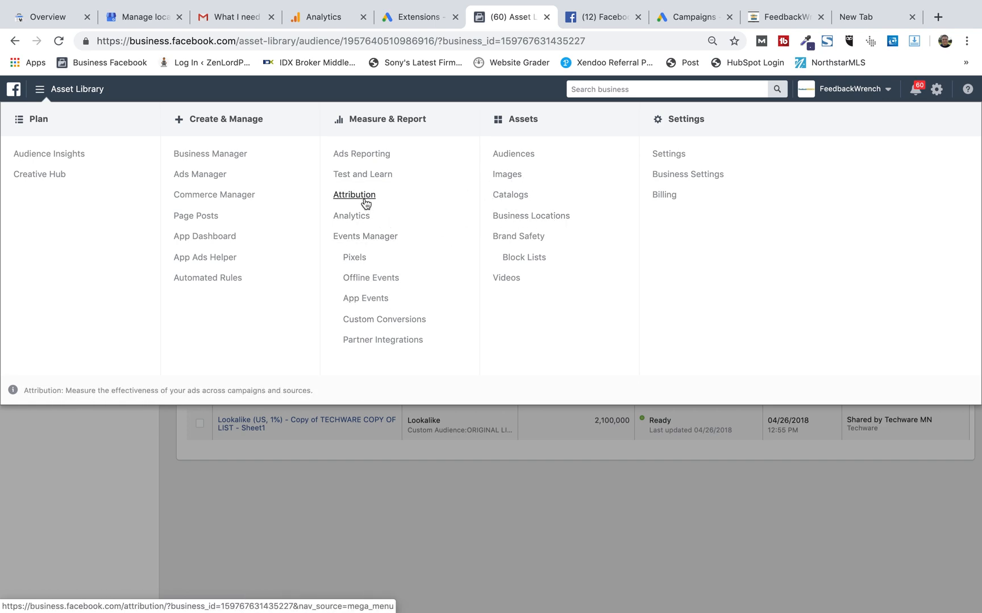
pyautogui.click(407, 323)
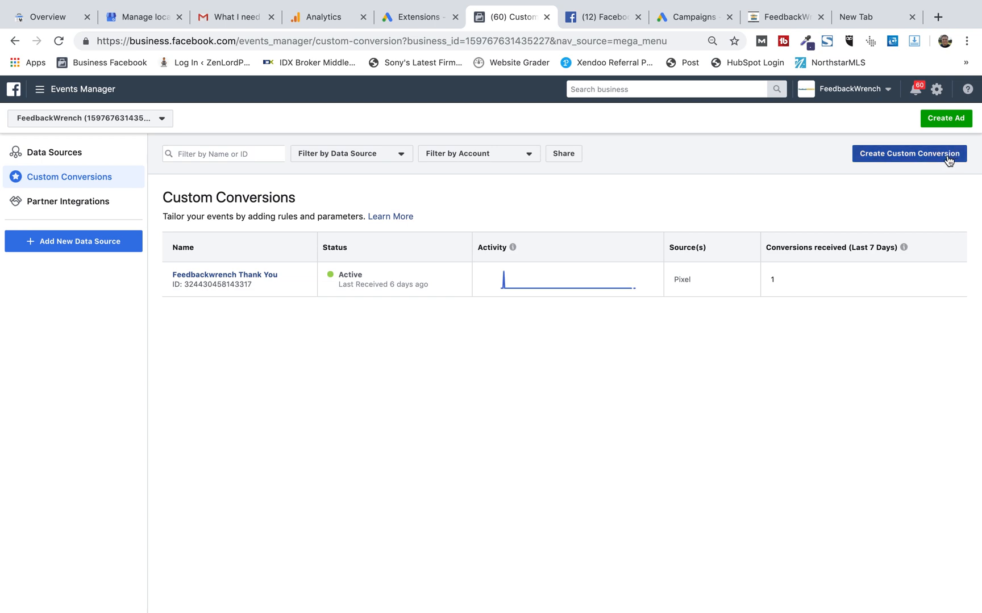
pyautogui.click(911, 156)
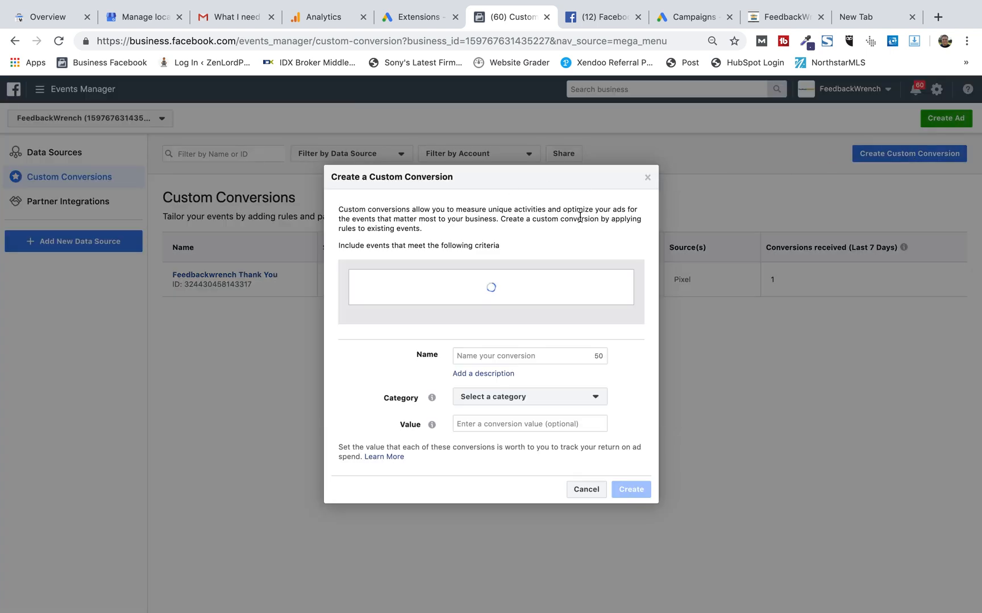
pyautogui.click(646, 179)
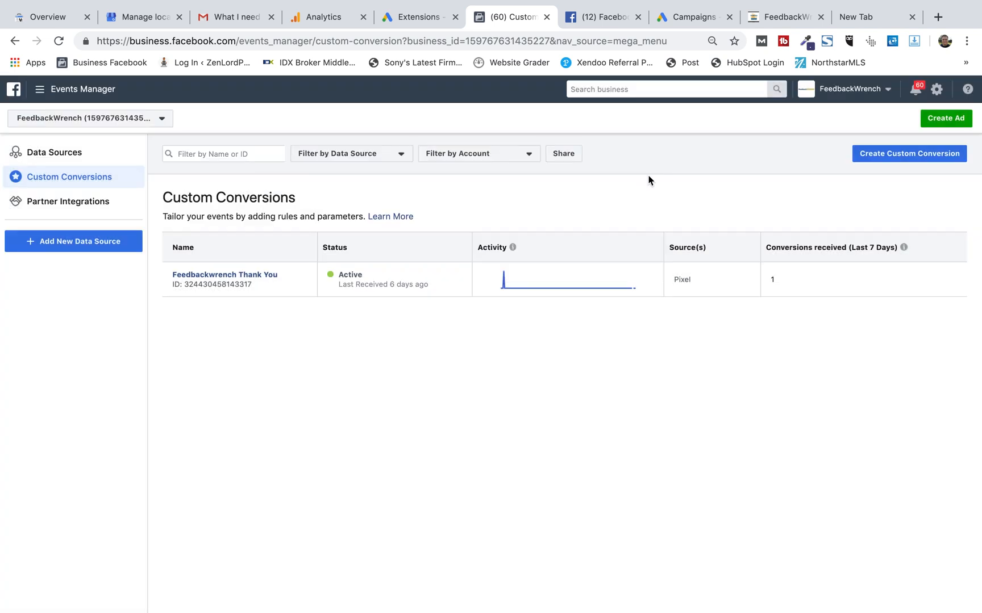